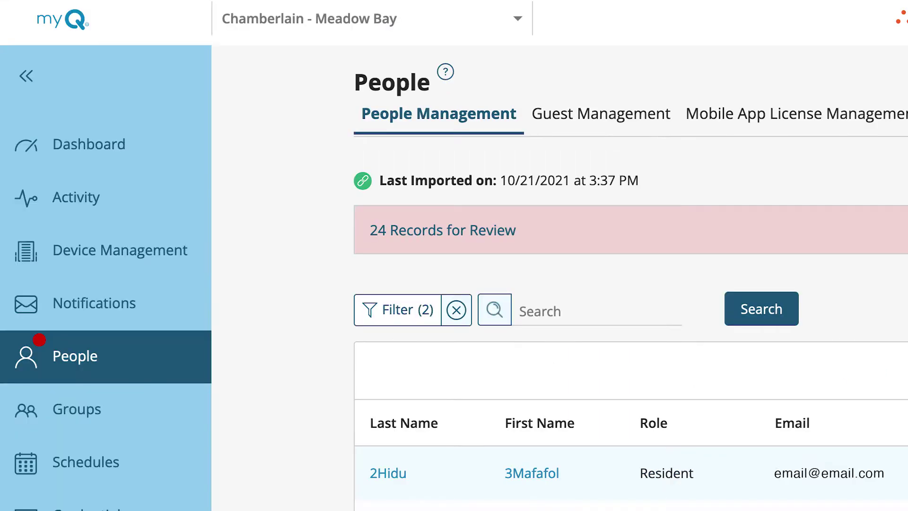
# - Go to People Management and expand the 24 RealPage-imported records awaiting review
pyautogui.click(38, 339)
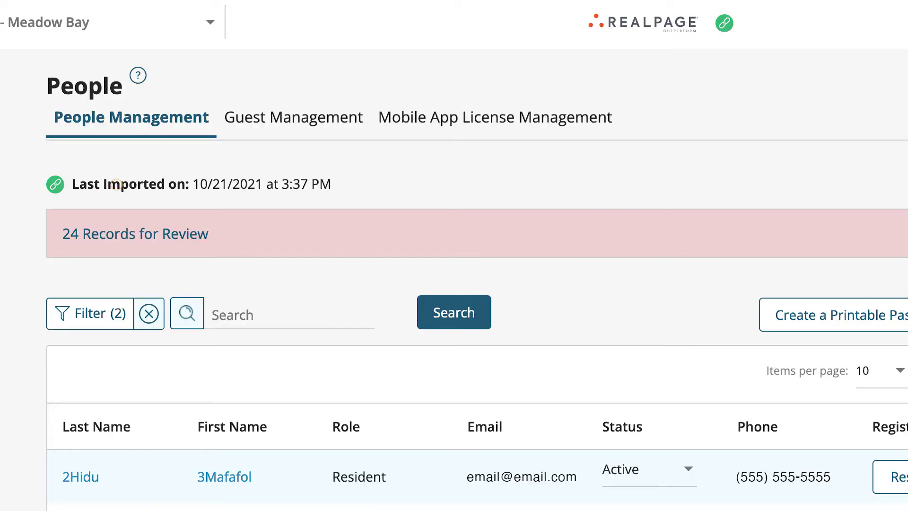
pyautogui.click(246, 105)
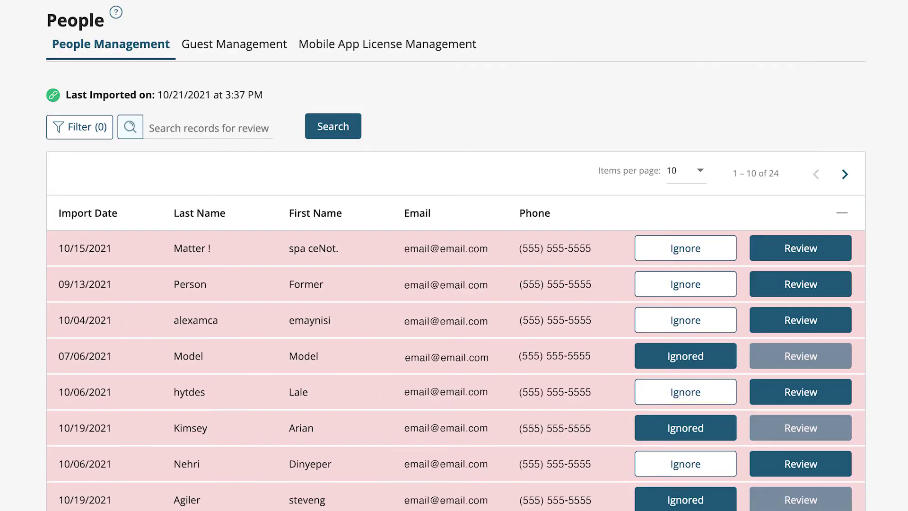
# - Open an imported resident's Edit Person record showing RealPage-synced name, address and phone
pyautogui.click(692, 222)
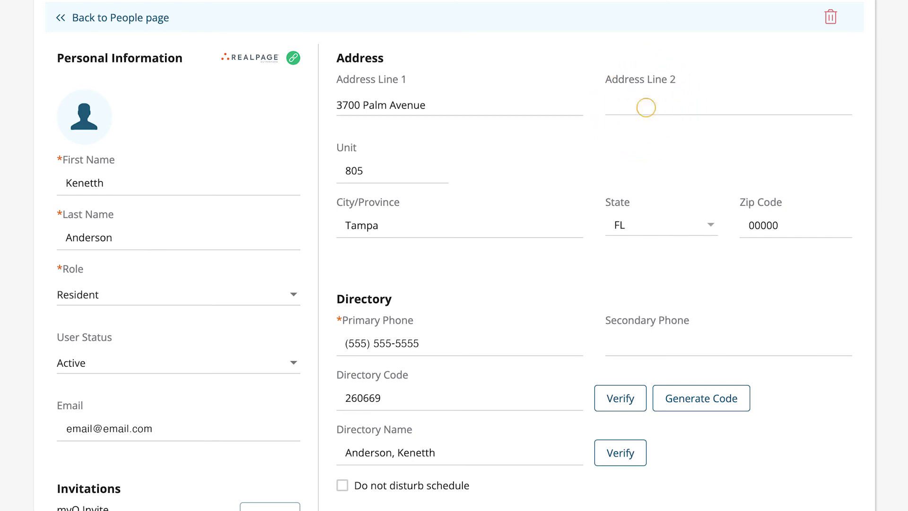
pyautogui.click(361, 225)
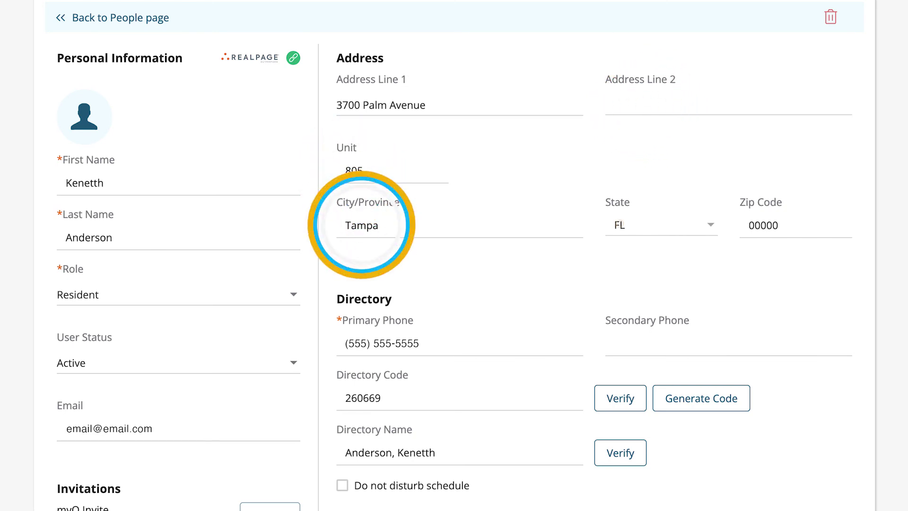